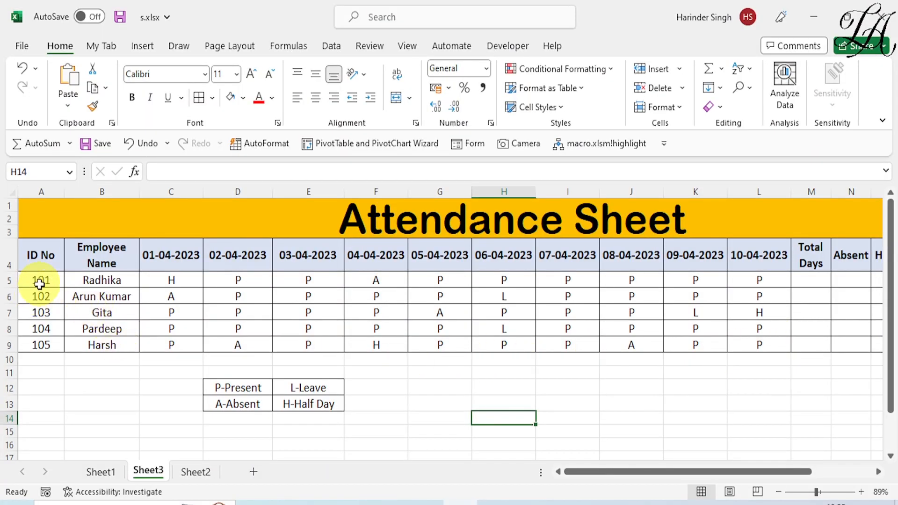
# - Scroll right to the empty summary columns M–Q and select the first employee's Total Days cell M5
pyautogui.scroll(-1, 240, 370)
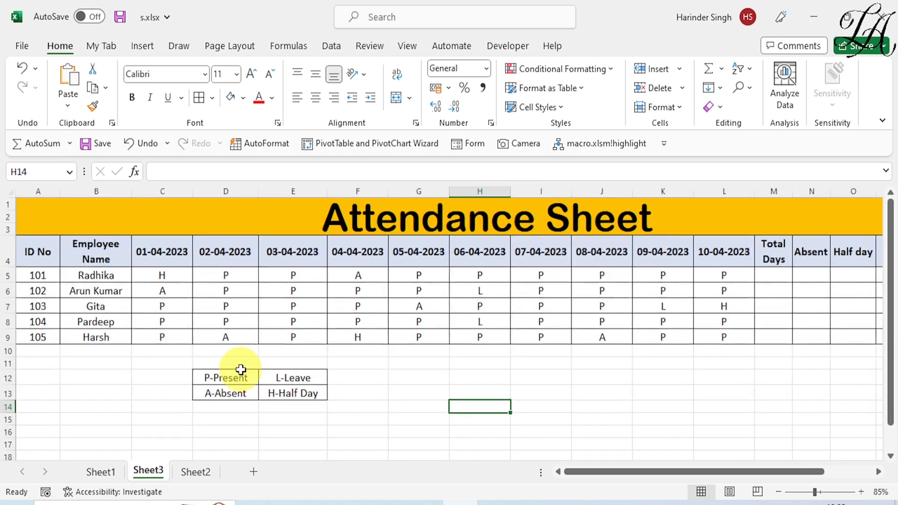
pyautogui.scroll(2, 241, 370)
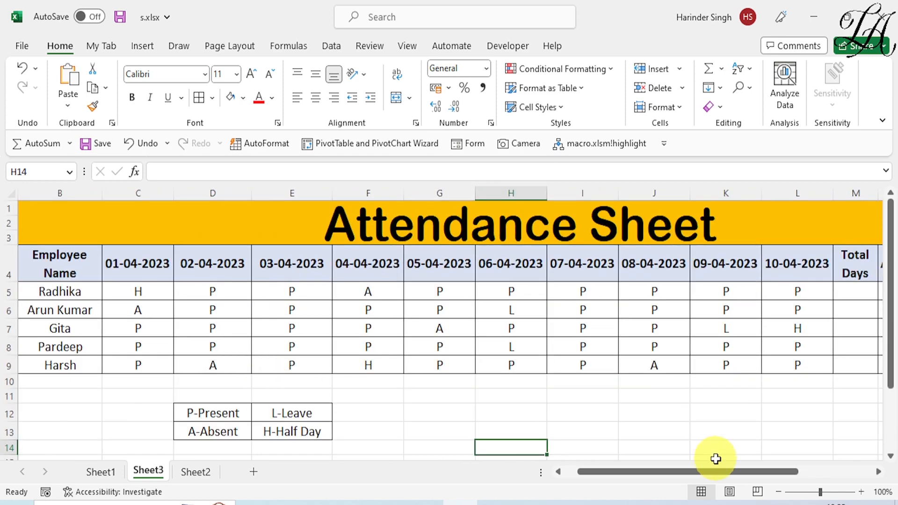
pyautogui.moveTo(696, 470); pyautogui.dragTo(643, 470)
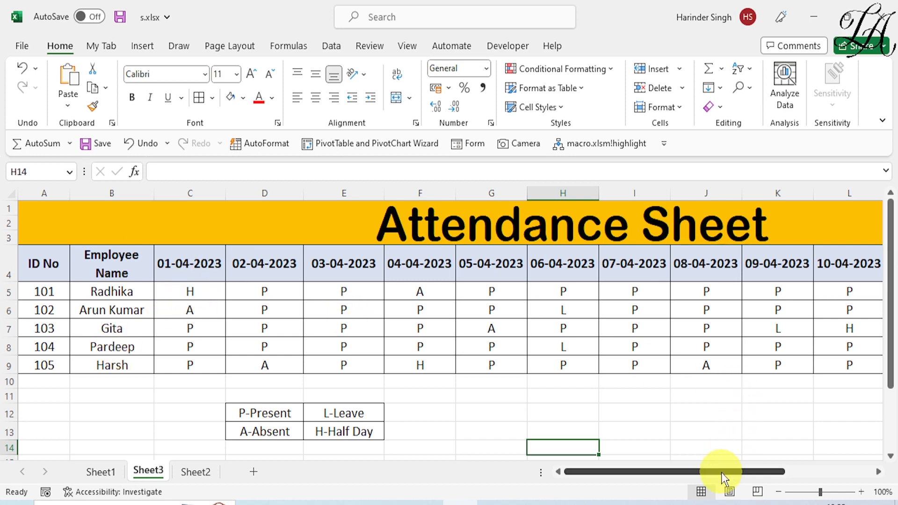
pyautogui.moveTo(721, 472); pyautogui.dragTo(748, 473)
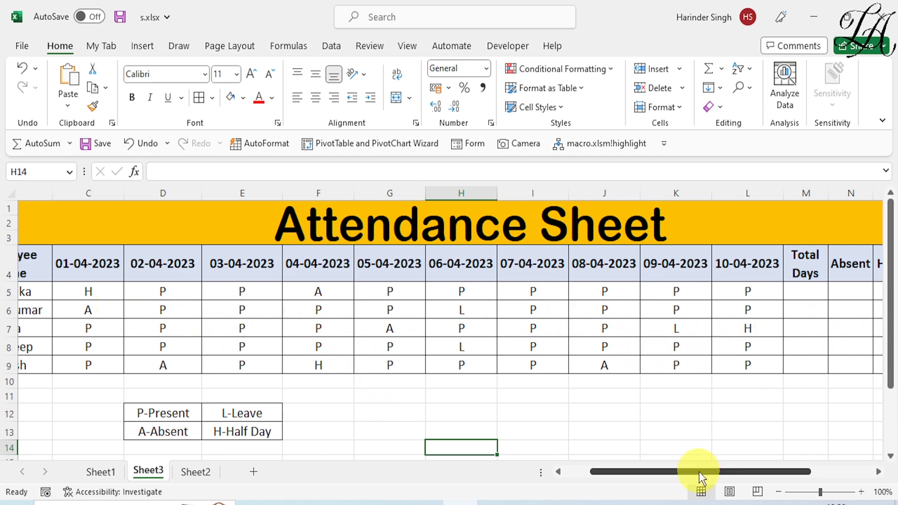
pyautogui.moveTo(698, 471); pyautogui.dragTo(744, 476)
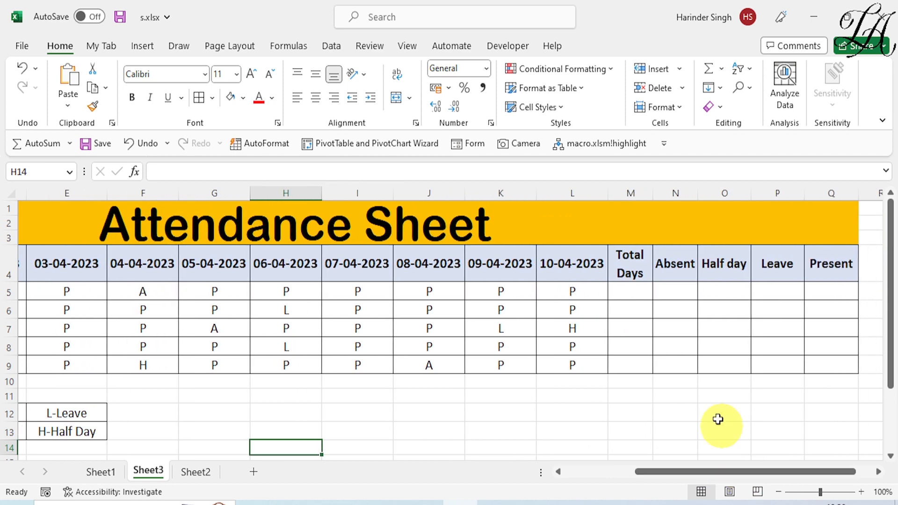
pyautogui.click(633, 295)
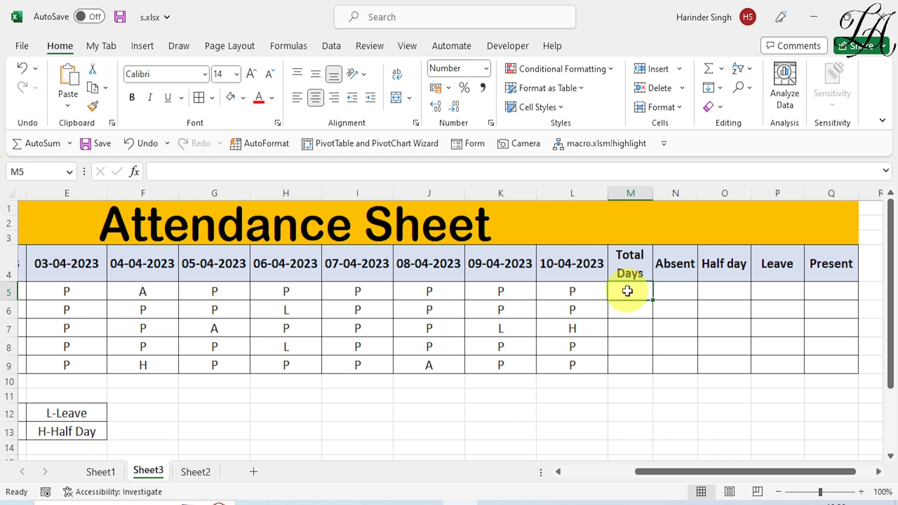
# - Enter =COUNTA(C5:L5) in M5 to count the first employee's daily marks
pyautogui.write('=')
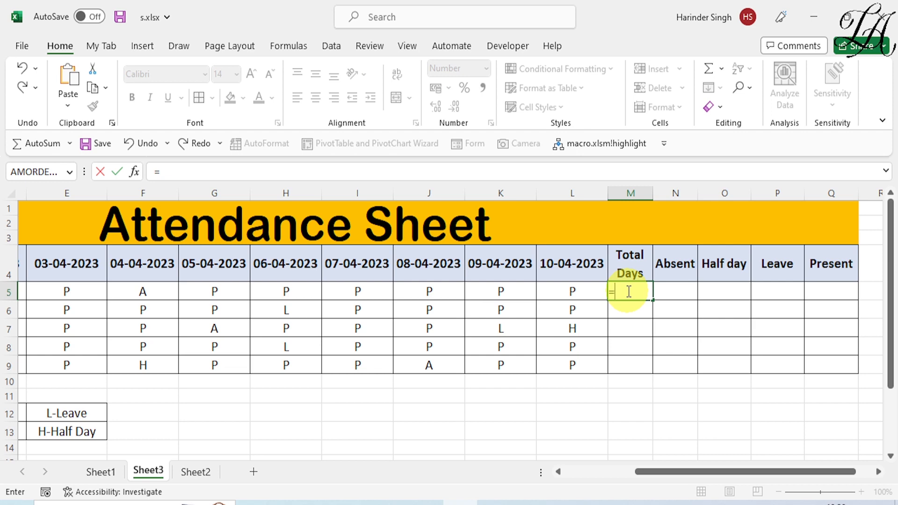
pyautogui.write('coun')
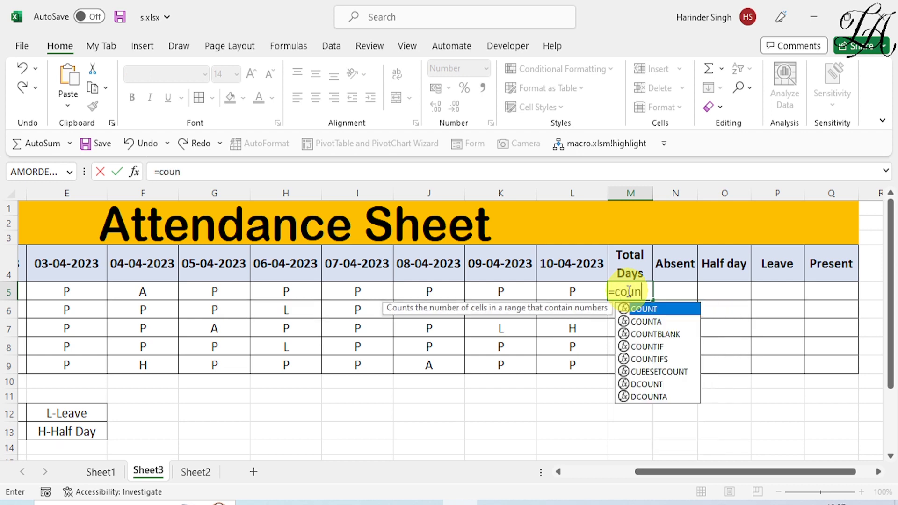
pyautogui.write('ta')
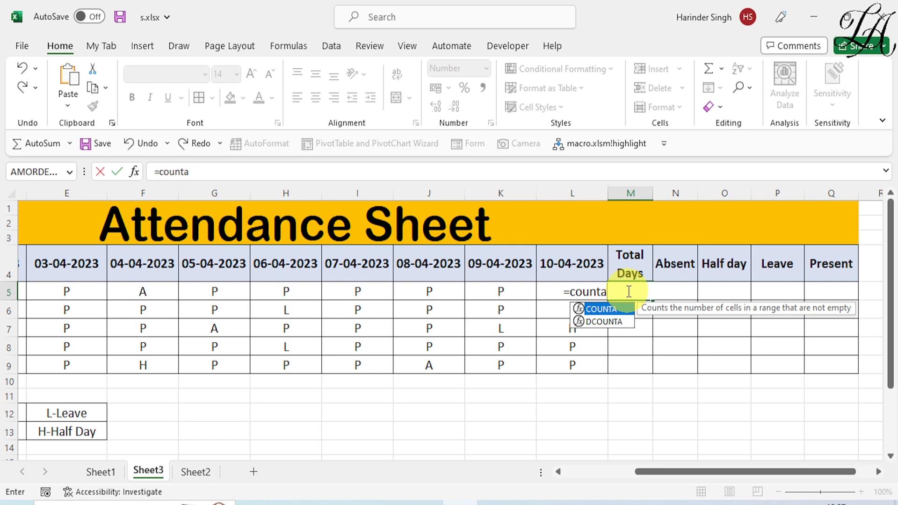
pyautogui.write('(')
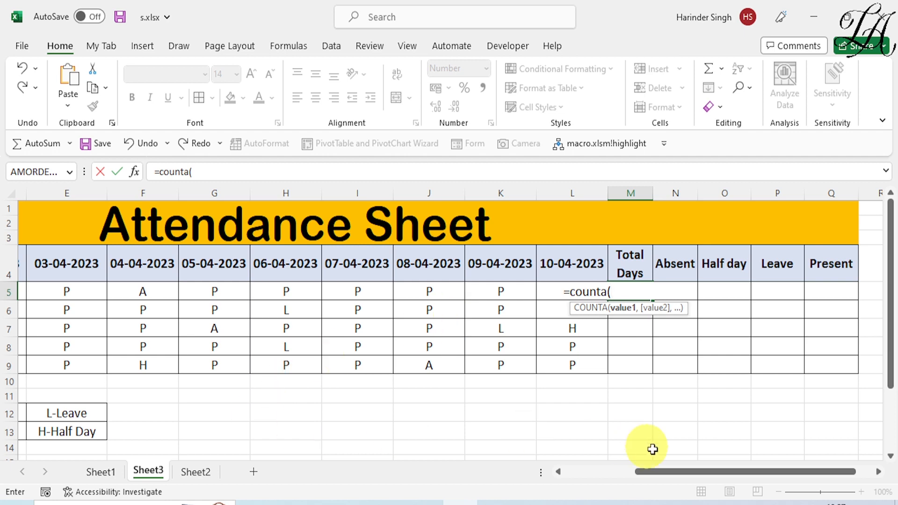
pyautogui.moveTo(672, 469); pyautogui.dragTo(620, 470)
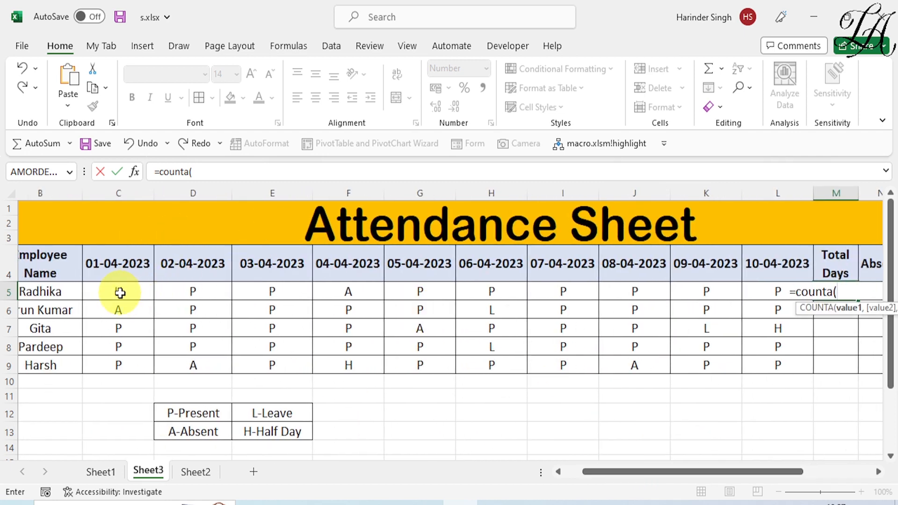
pyautogui.moveTo(120, 292); pyautogui.dragTo(760, 290)
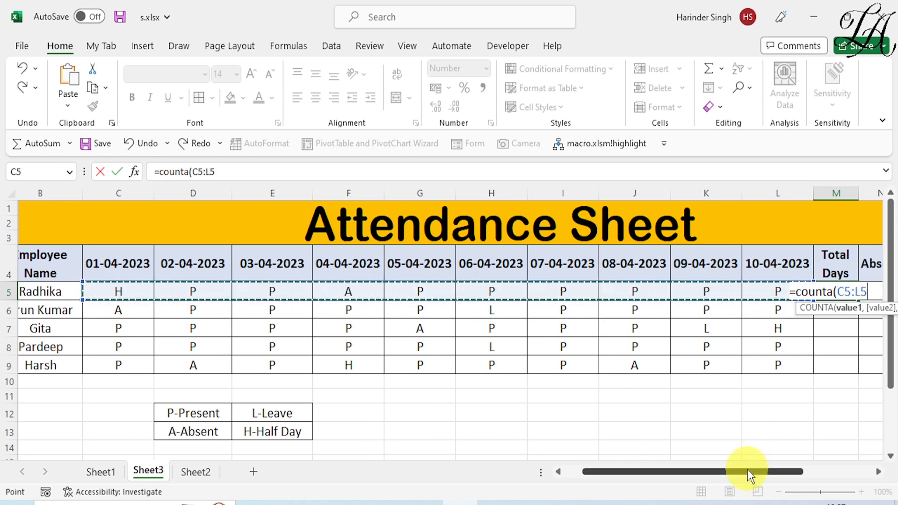
pyautogui.moveTo(747, 471); pyautogui.dragTo(772, 471)
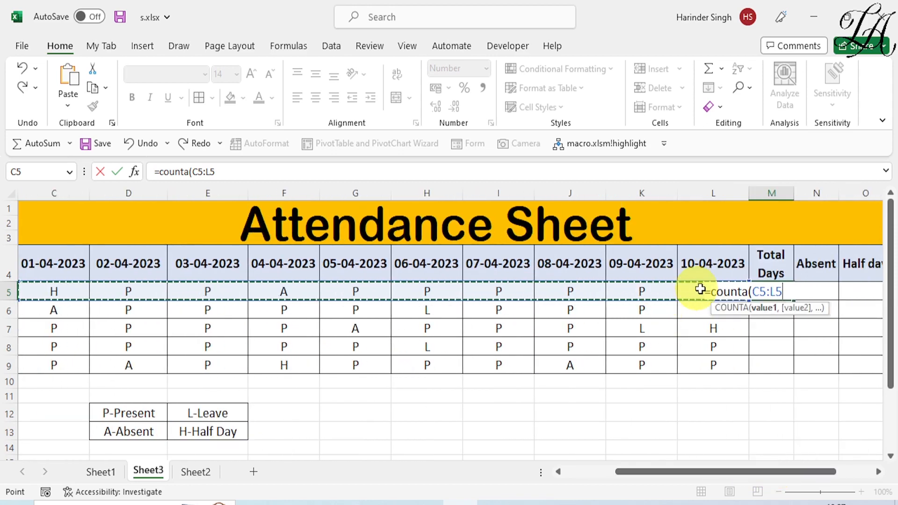
pyautogui.write(')')
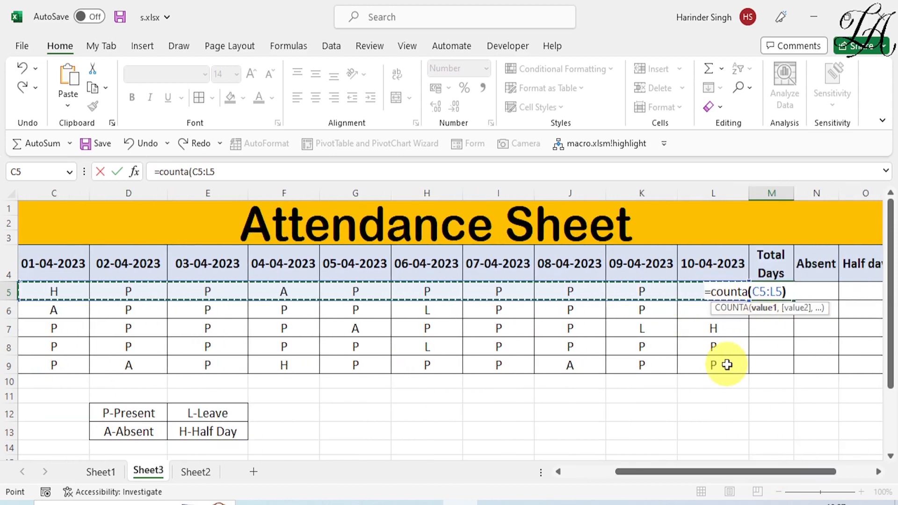
pyautogui.press('Return')
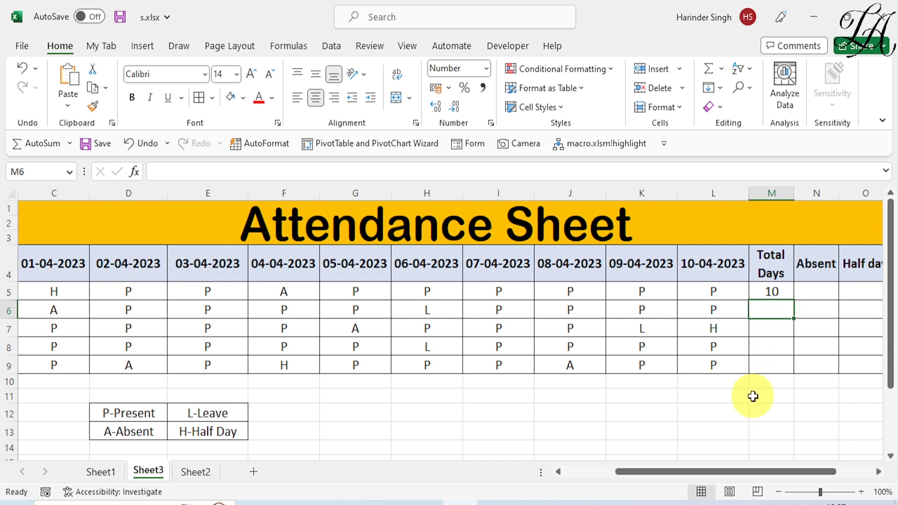
# - Copy the Total Days formula down to M9, giving 10 for every employee
pyautogui.scroll(-1, 753, 396)
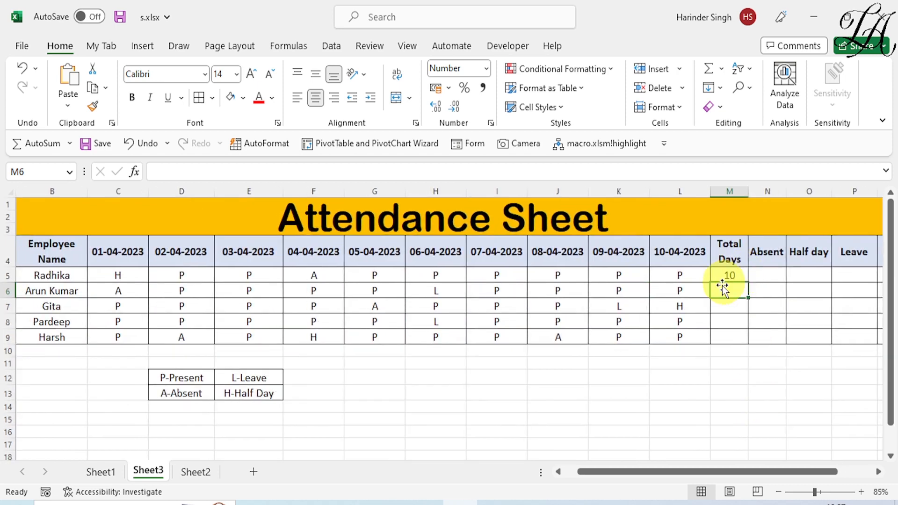
pyautogui.click(735, 276)
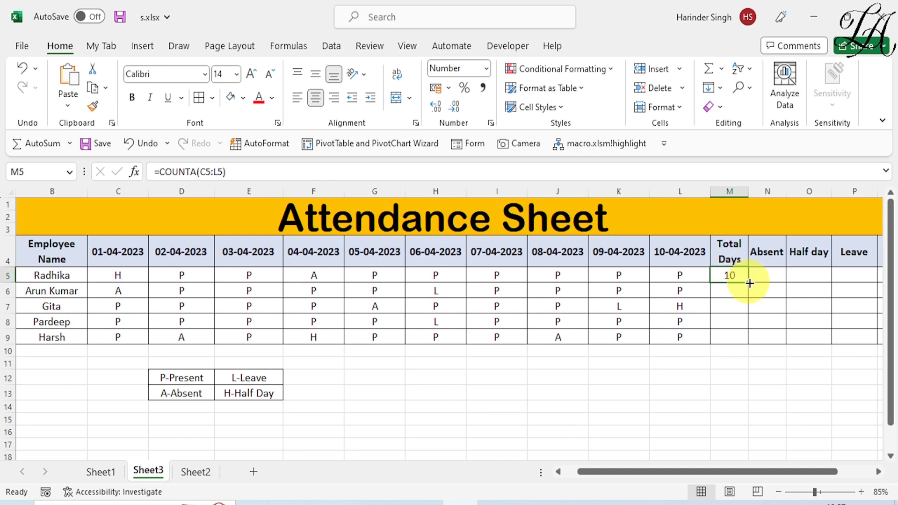
pyautogui.moveTo(750, 283); pyautogui.dragTo(739, 341)
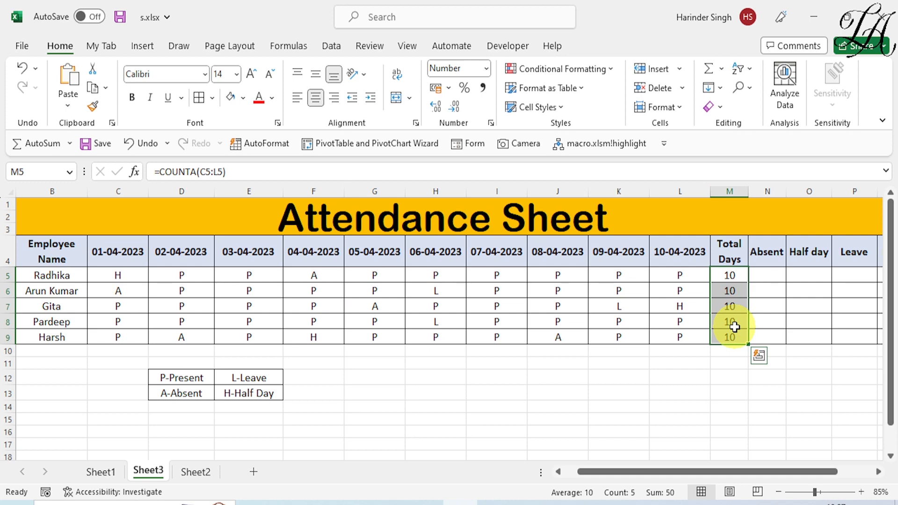
pyautogui.click(767, 280)
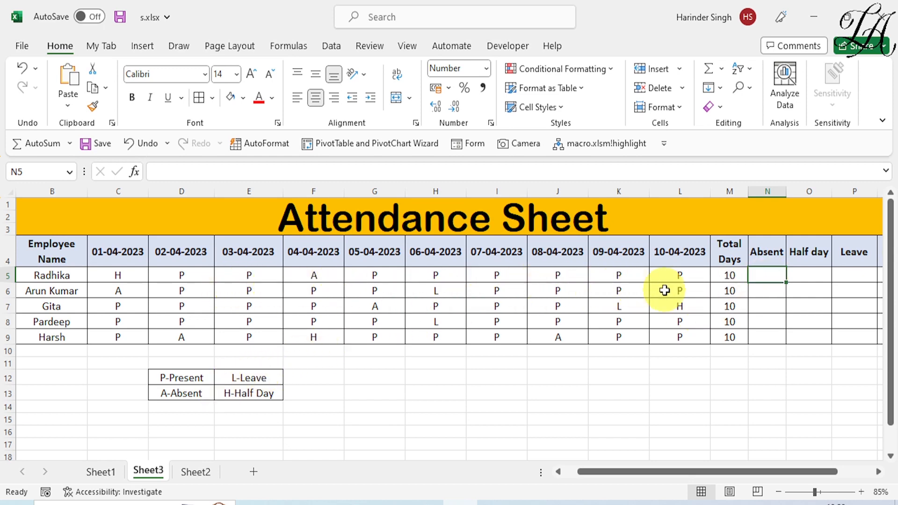
# - Enter =COUNTIF(C5:L5,"A") in N5 and fill it down to N9, giving 1, 1, 1, 0, 2
pyautogui.click(763, 281)
pyautogui.write('=')
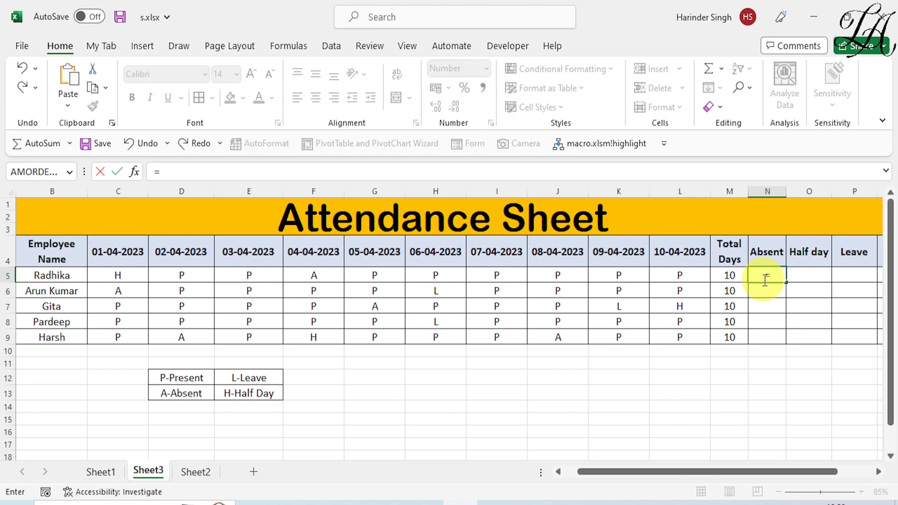
pyautogui.write('coun')
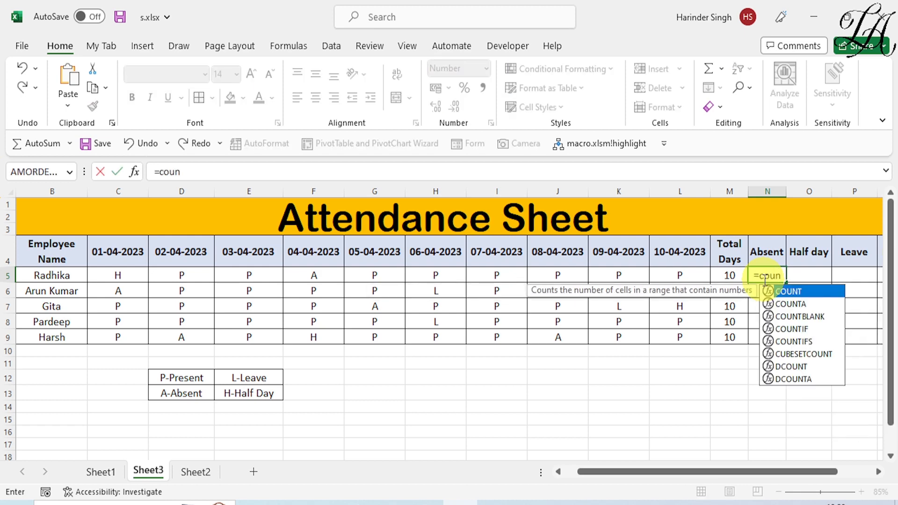
pyautogui.write('ti')
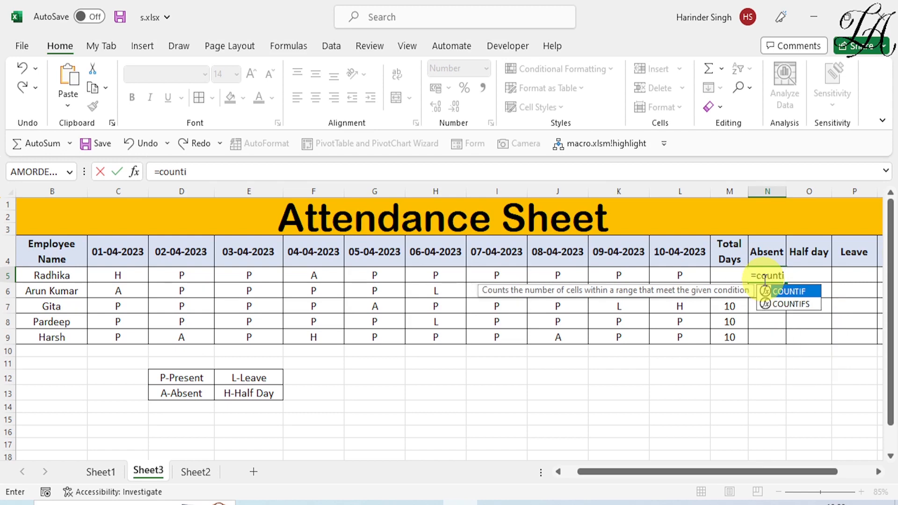
pyautogui.write('f')
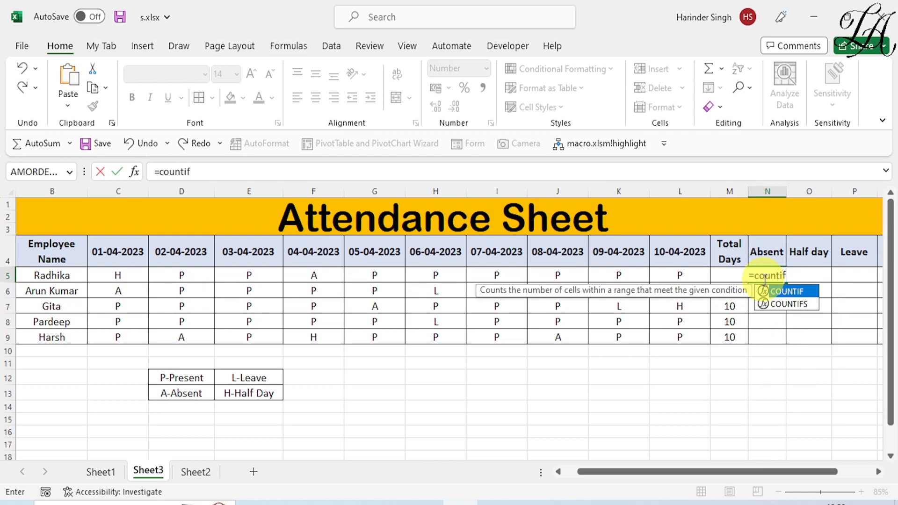
pyautogui.write('(')
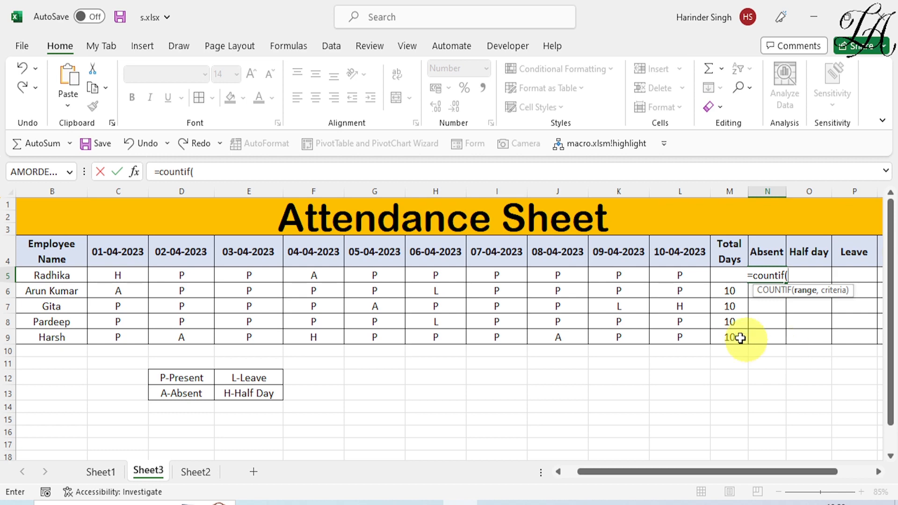
pyautogui.moveTo(126, 275); pyautogui.dragTo(660, 276)
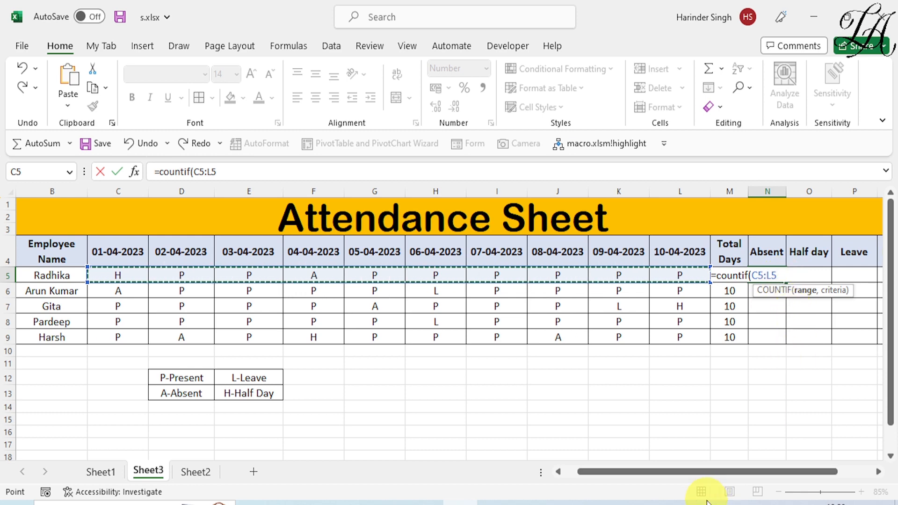
pyautogui.write(',')
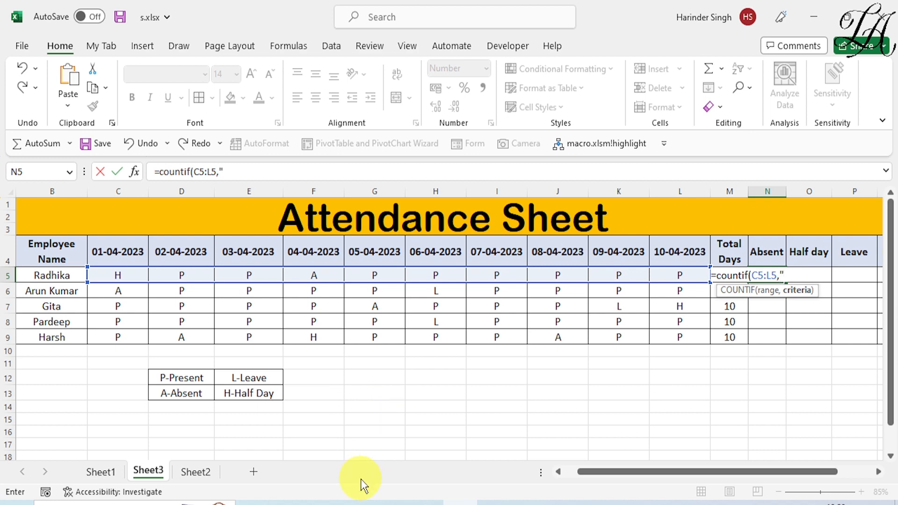
pyautogui.write('A")')
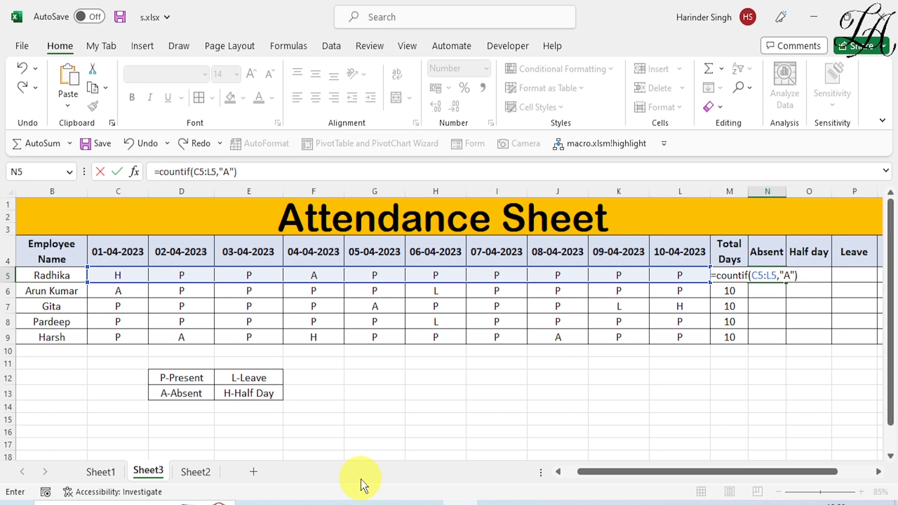
pyautogui.press('Return')
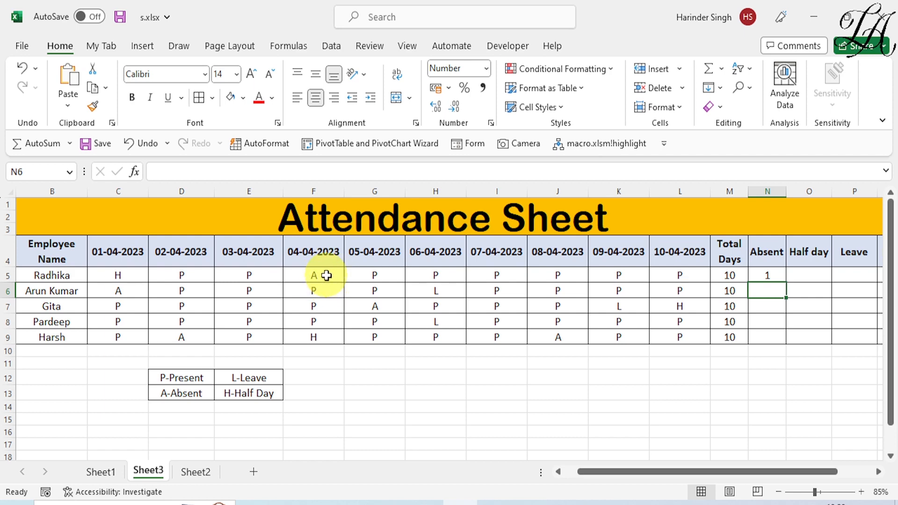
pyautogui.click(769, 273)
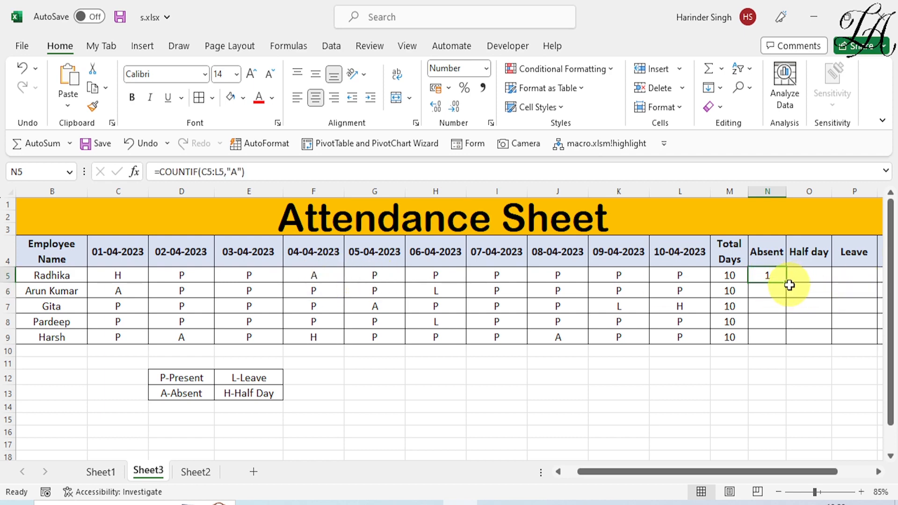
pyautogui.doubleClick(786, 283)
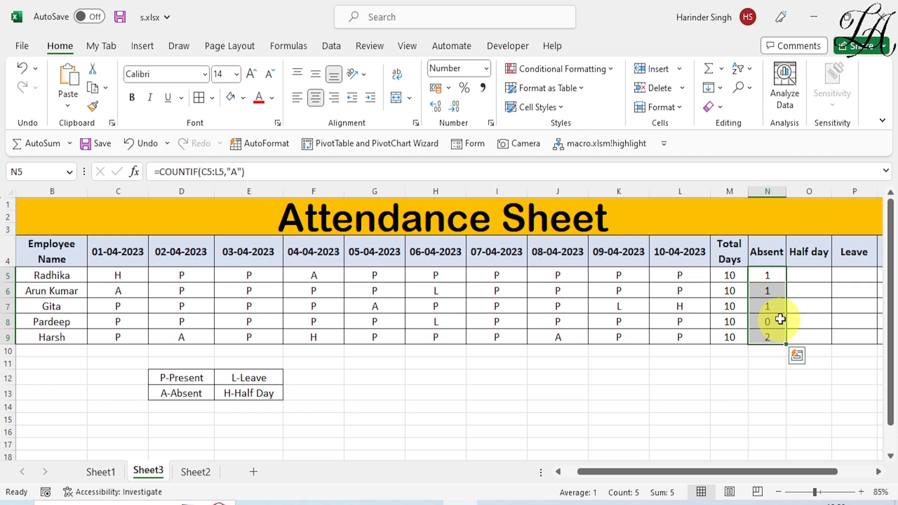
pyautogui.click(802, 277)
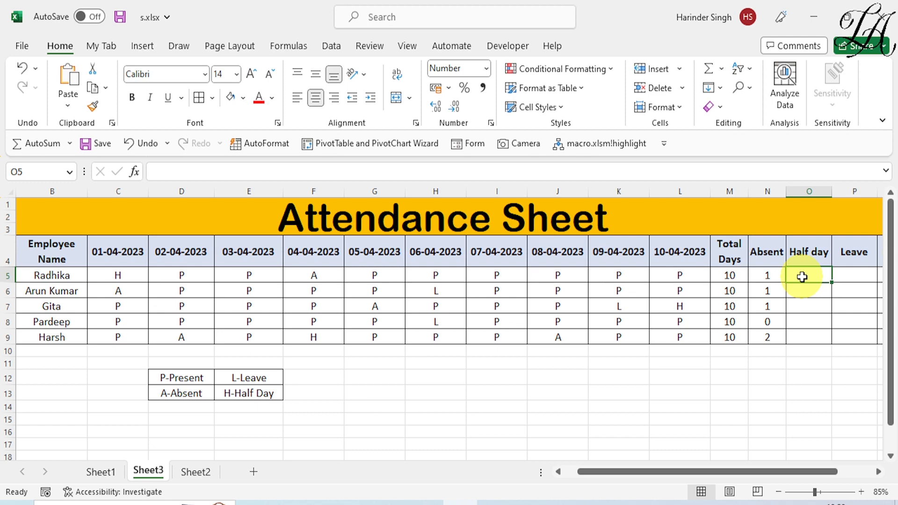
# - Enter =COUNTIF(C5:L5,"H") in O5 and fill it down to O9, giving 1, 0, 1, 0, 1
pyautogui.write('=C')
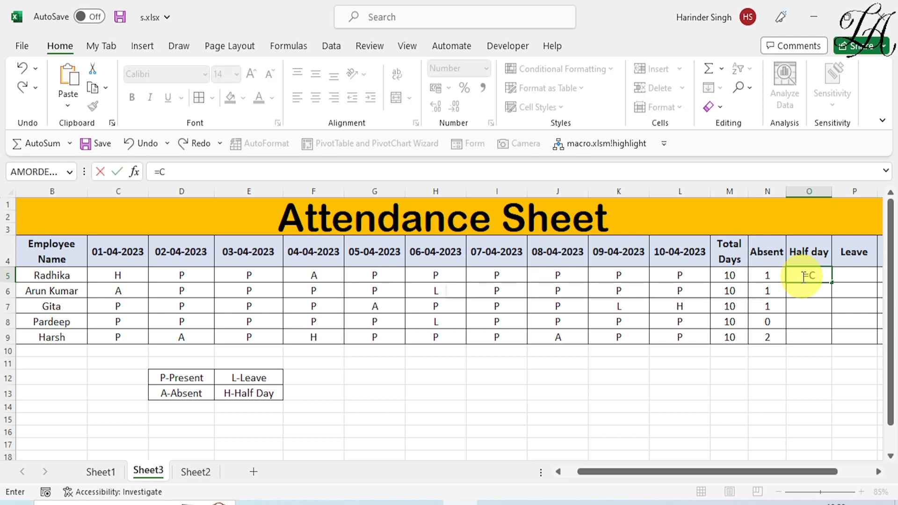
pyautogui.write('OUNT')
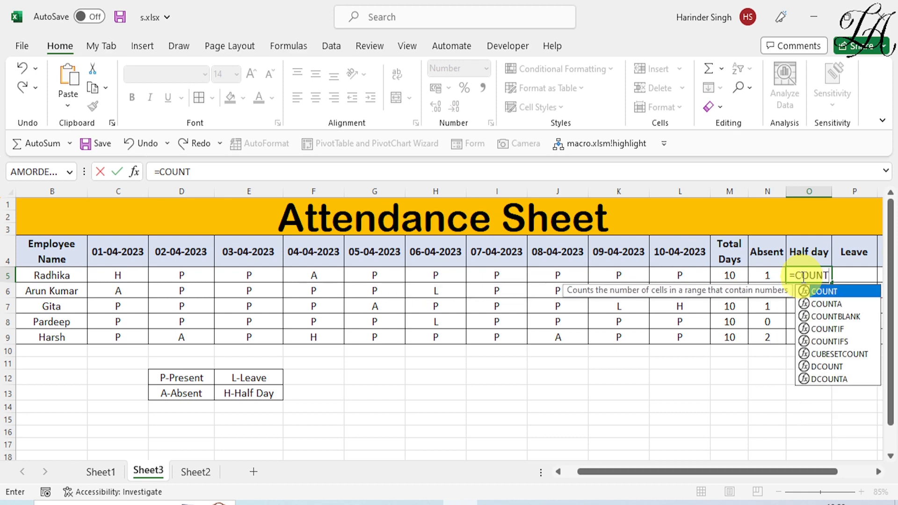
pyautogui.write('IF(')
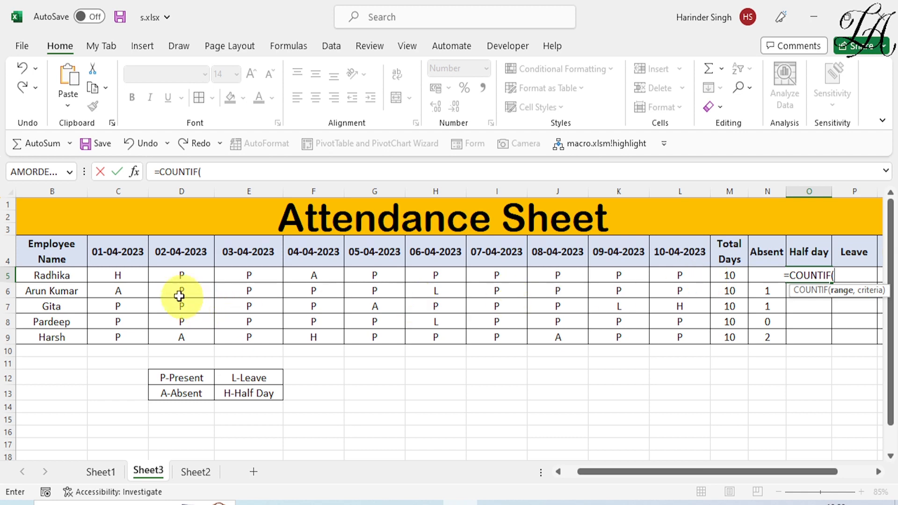
pyautogui.moveTo(134, 274); pyautogui.dragTo(666, 282)
pyautogui.write(',')
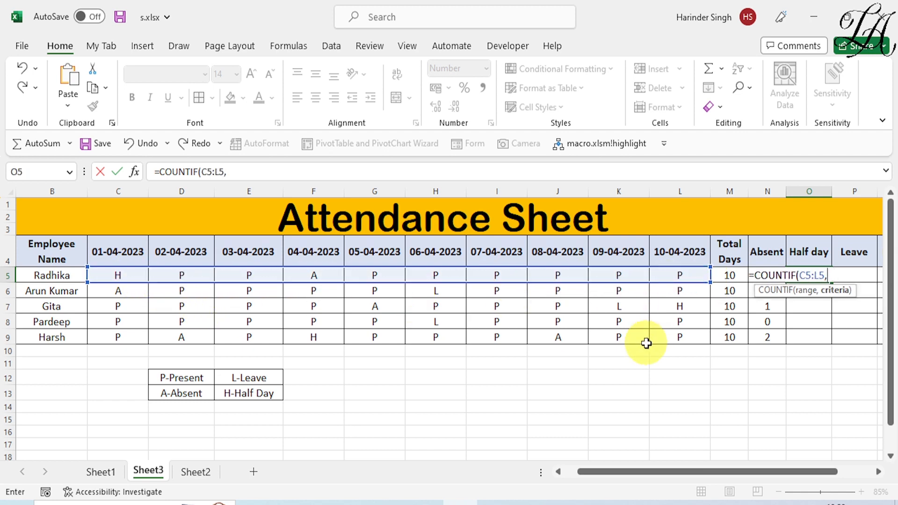
pyautogui.write('"')
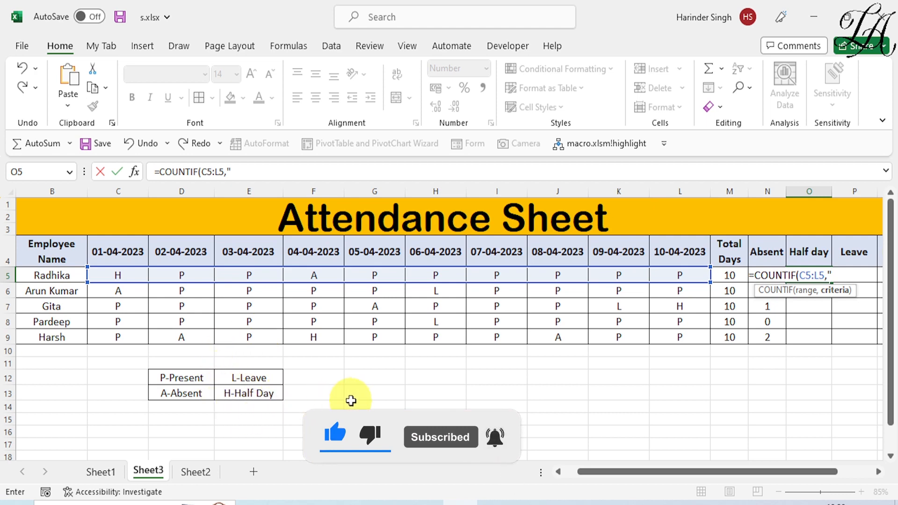
pyautogui.write('H')
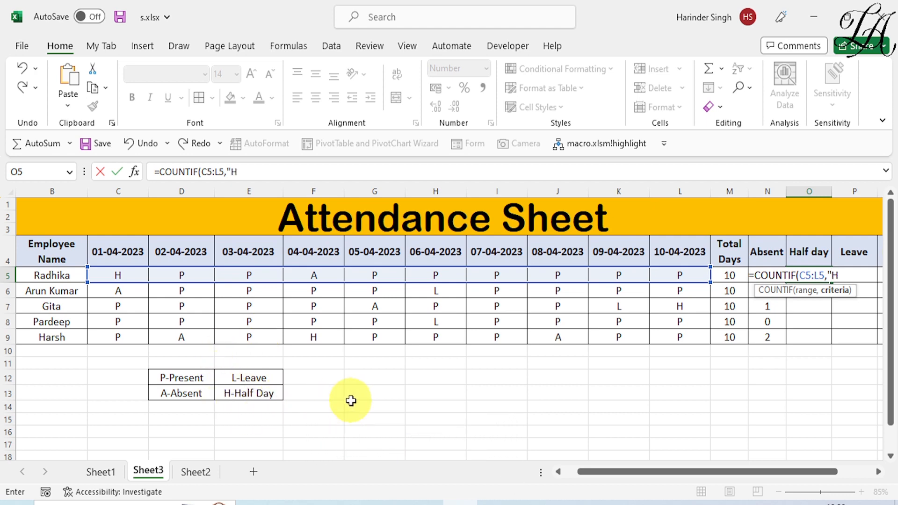
pyautogui.write('")')
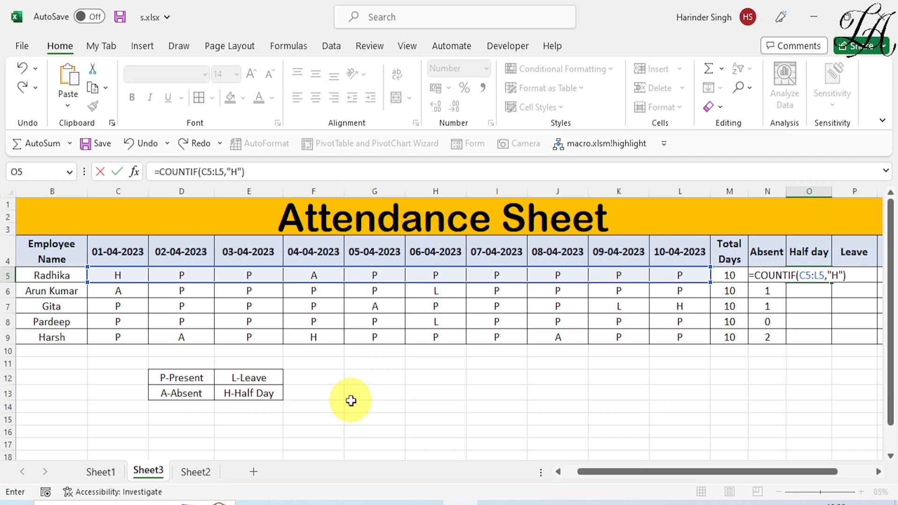
pyautogui.press('Return')
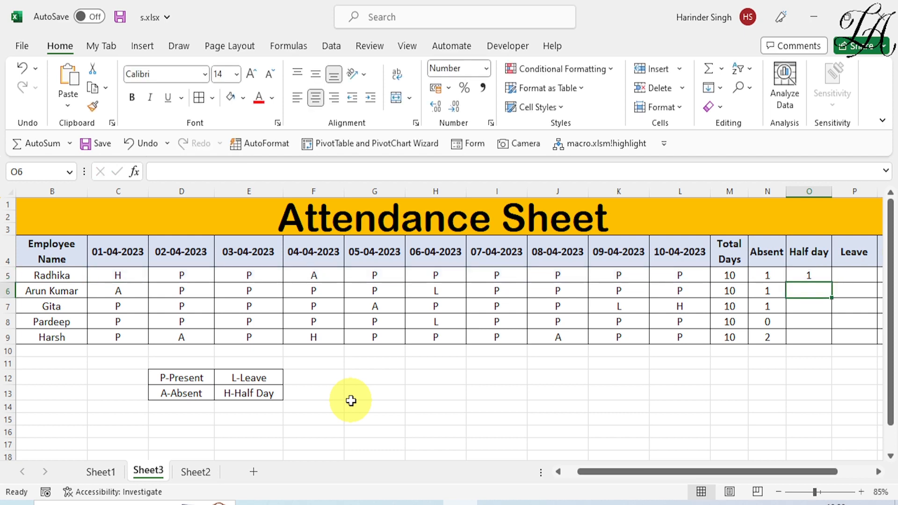
pyautogui.click(827, 277)
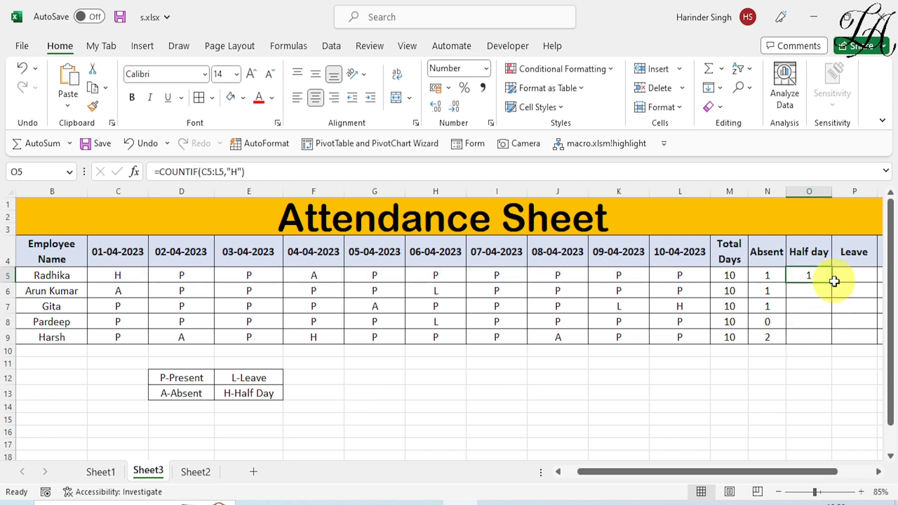
pyautogui.doubleClick(832, 282)
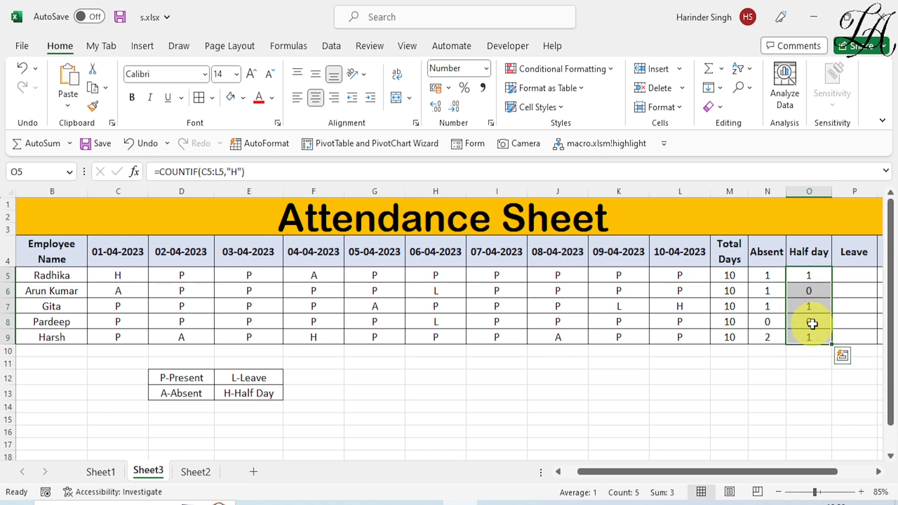
pyautogui.click(854, 275)
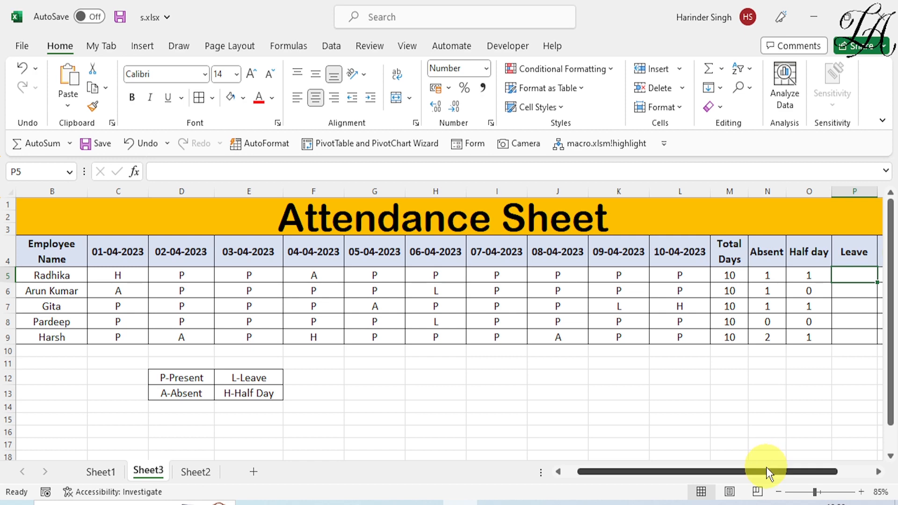
# - Enter =COUNTIF(C5:L5,"L") in P5 and fill it down to P9, giving 0, 1, 1, 1, 0
pyautogui.moveTo(766, 468); pyautogui.dragTo(781, 469)
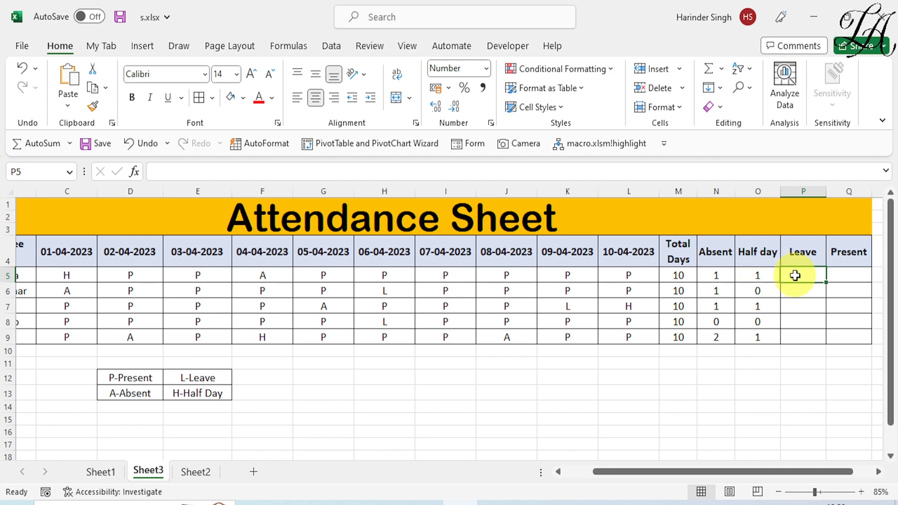
pyautogui.write('=COUN')
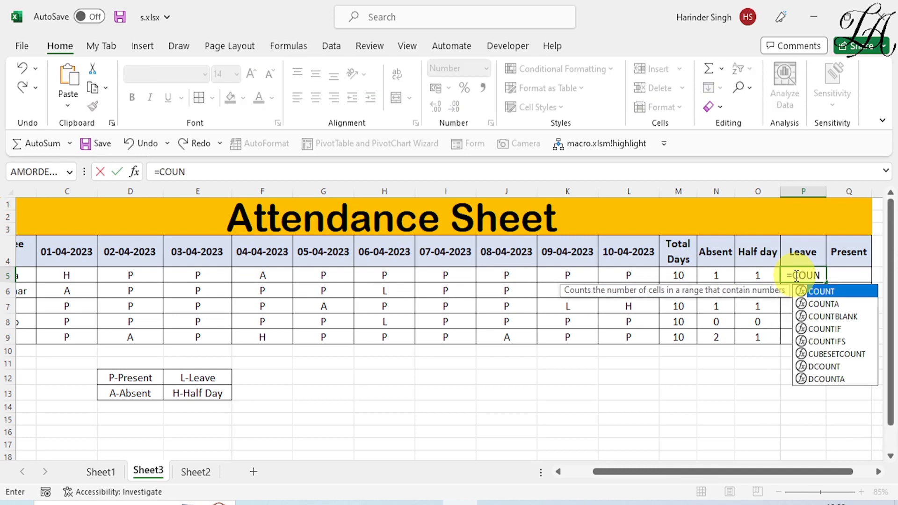
pyautogui.write('TIF')
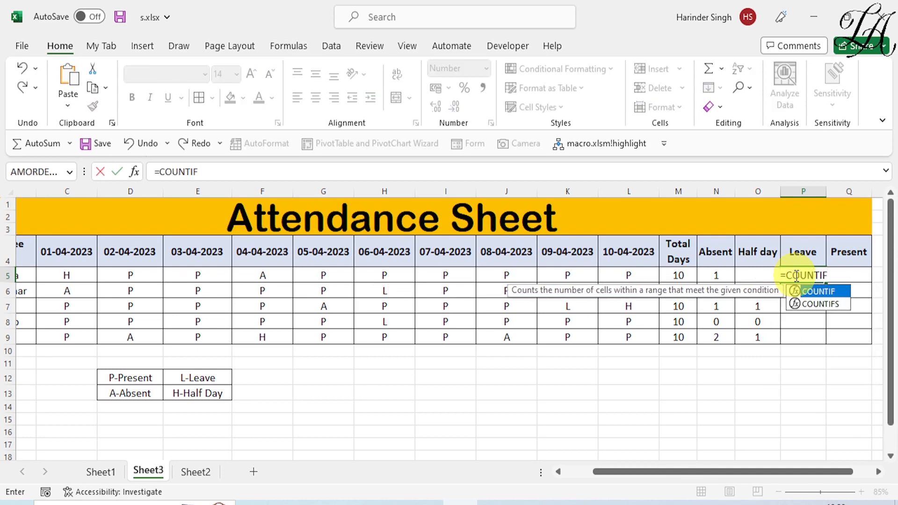
pyautogui.write('(')
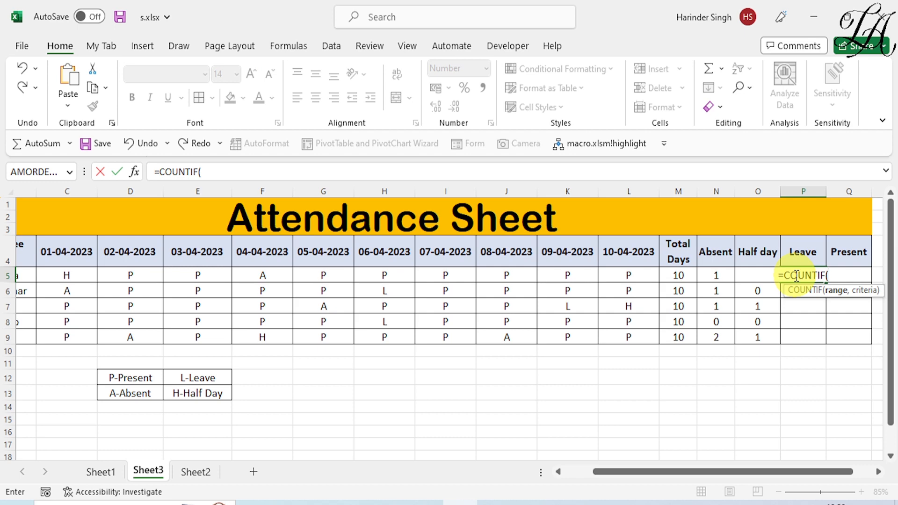
pyautogui.moveTo(70, 276); pyautogui.dragTo(604, 270)
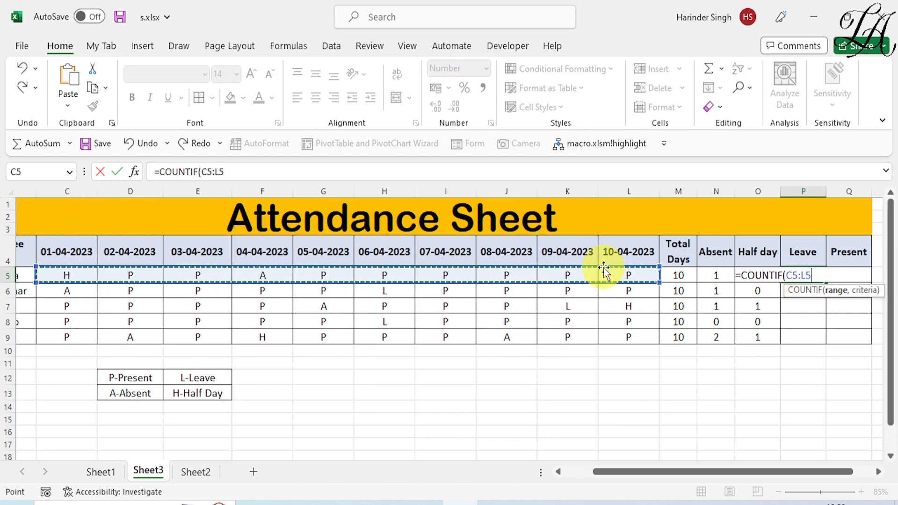
pyautogui.write(',')
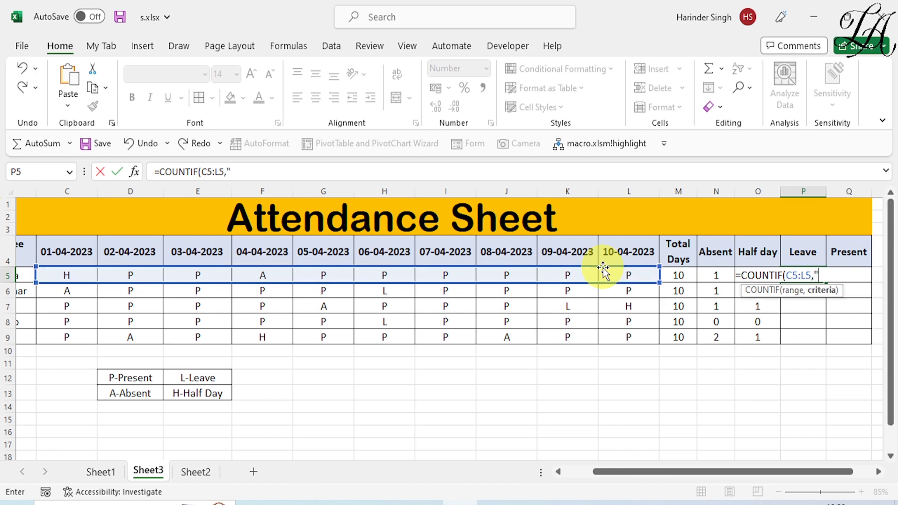
pyautogui.write('"L")')
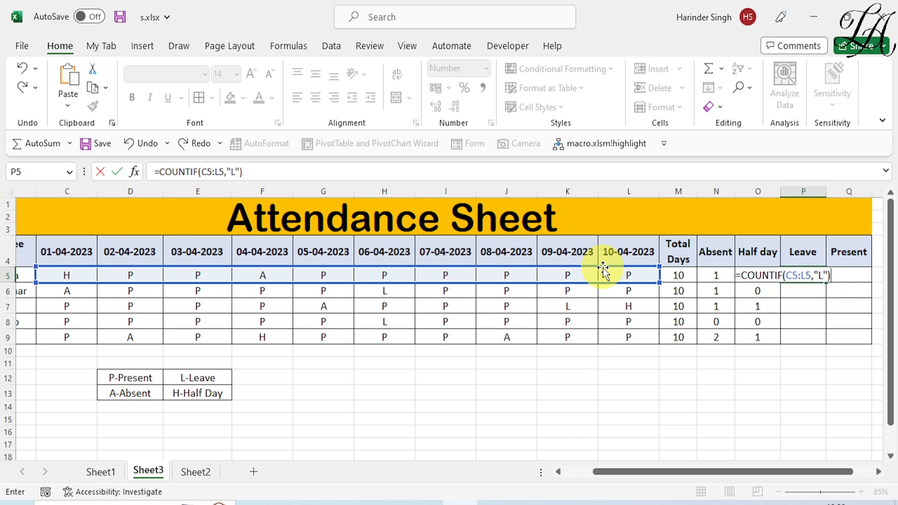
pyautogui.press('Return')
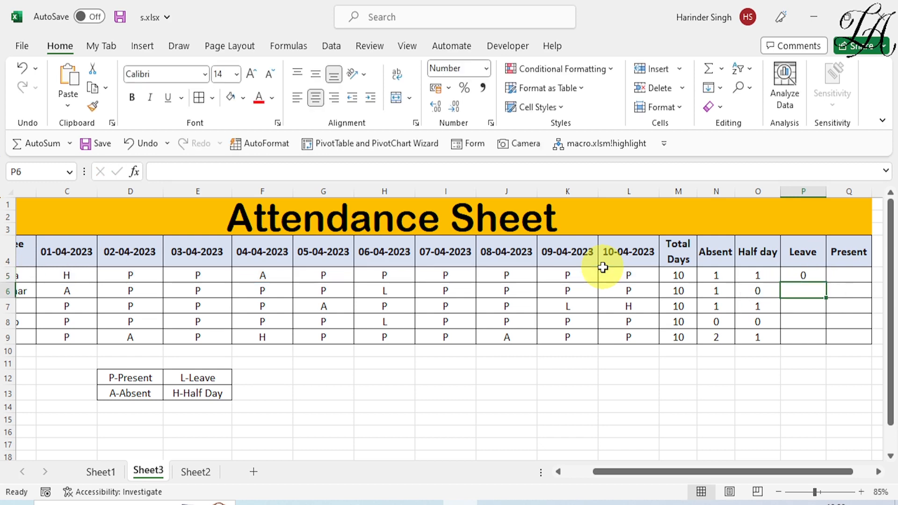
pyautogui.click(818, 278)
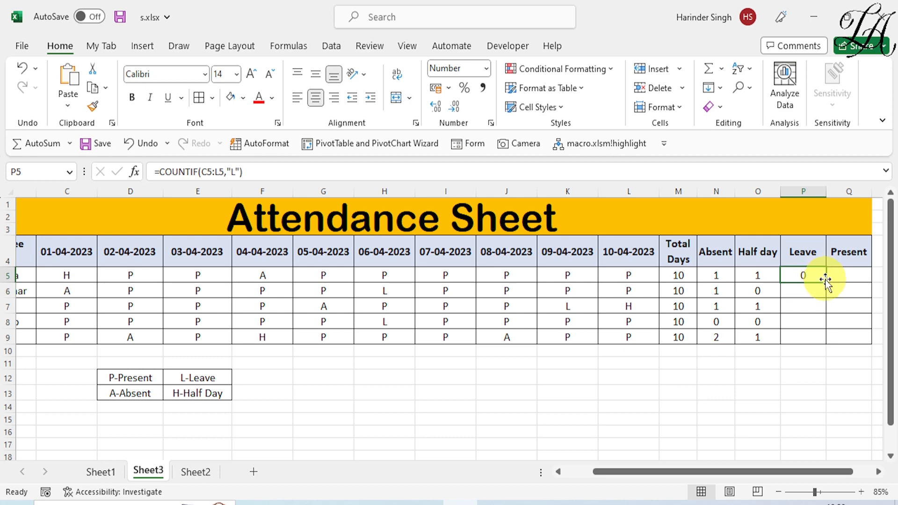
pyautogui.doubleClick(826, 282)
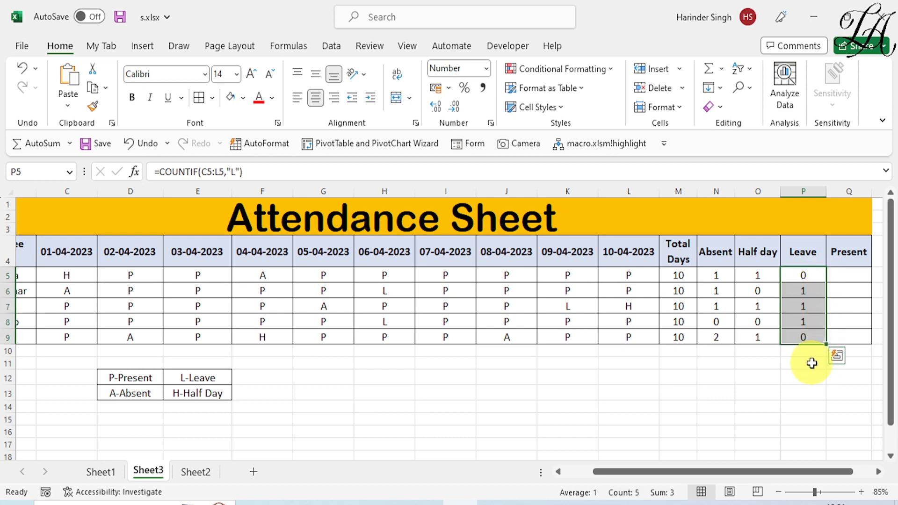
pyautogui.moveTo(762, 471); pyautogui.dragTo(794, 470)
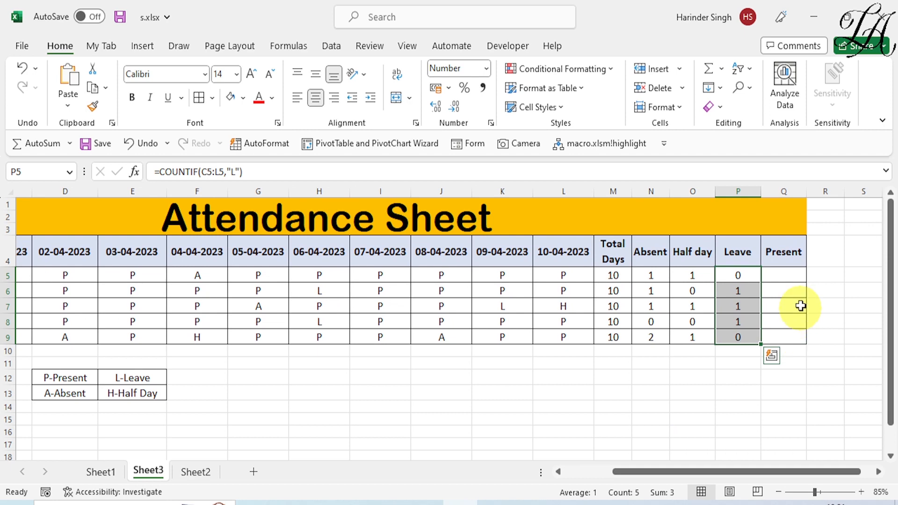
pyautogui.click(779, 279)
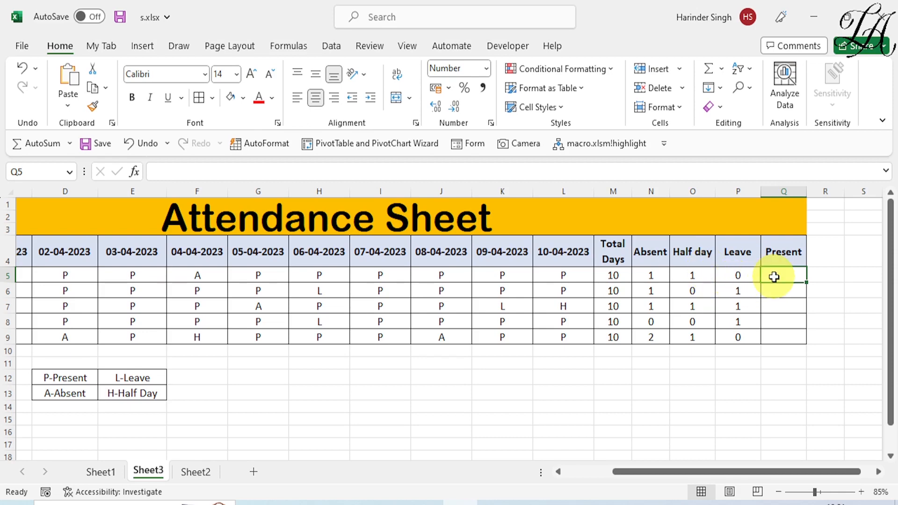
# - Enter =M5-N5-P5-O5/2 in Q5 and fill it down to Q9, giving 8.5, 8.0, 7.5, 9.0, 7.5
pyautogui.write('=')
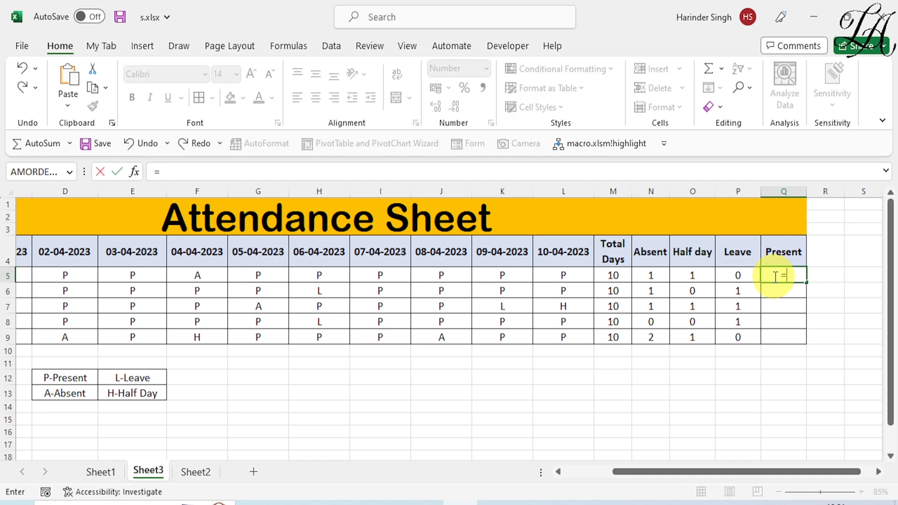
pyautogui.click(622, 276)
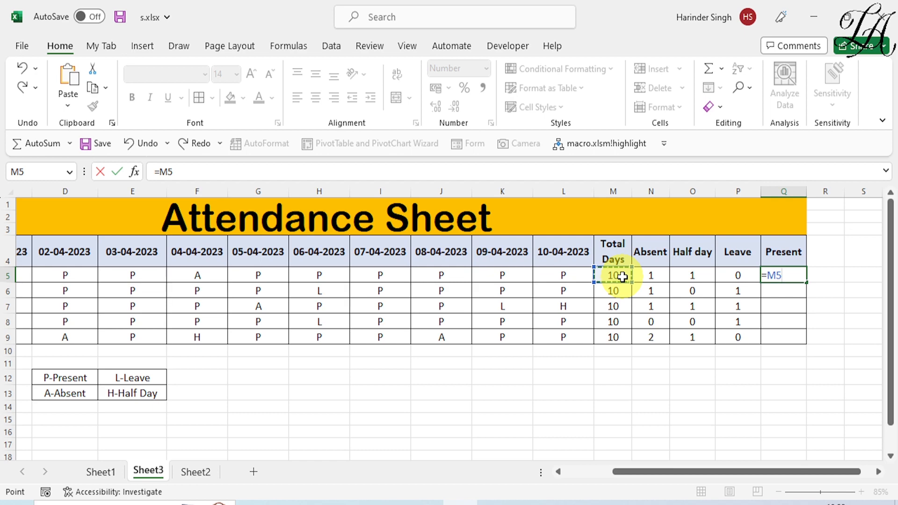
pyautogui.write('-')
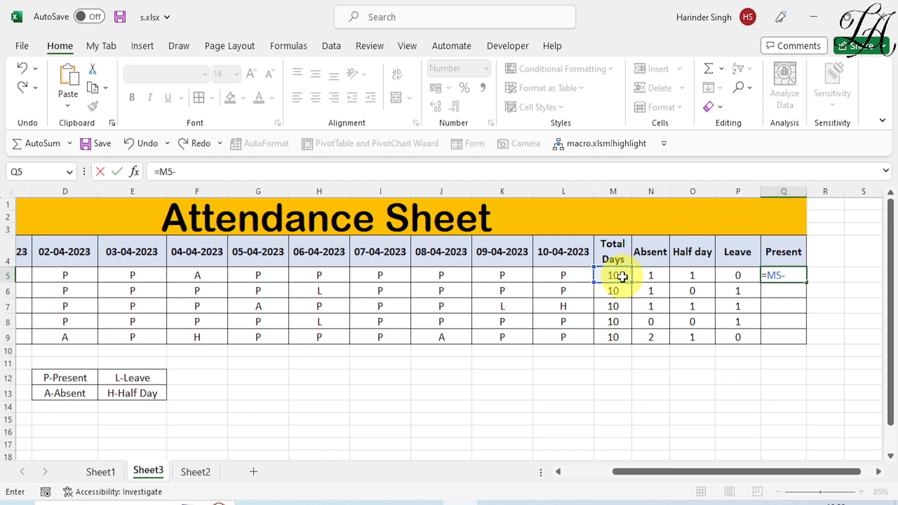
pyautogui.click(648, 277)
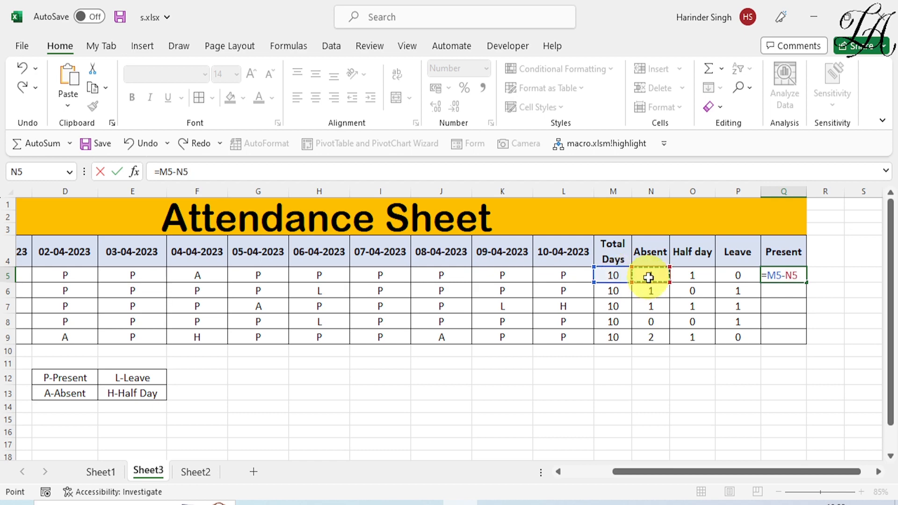
pyautogui.write('-')
pyautogui.click(738, 277)
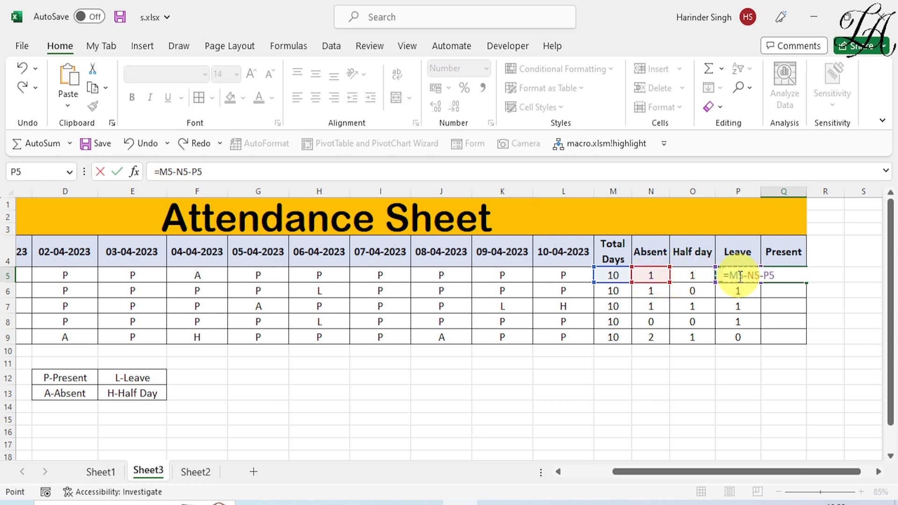
pyautogui.write('-')
pyautogui.click(698, 273)
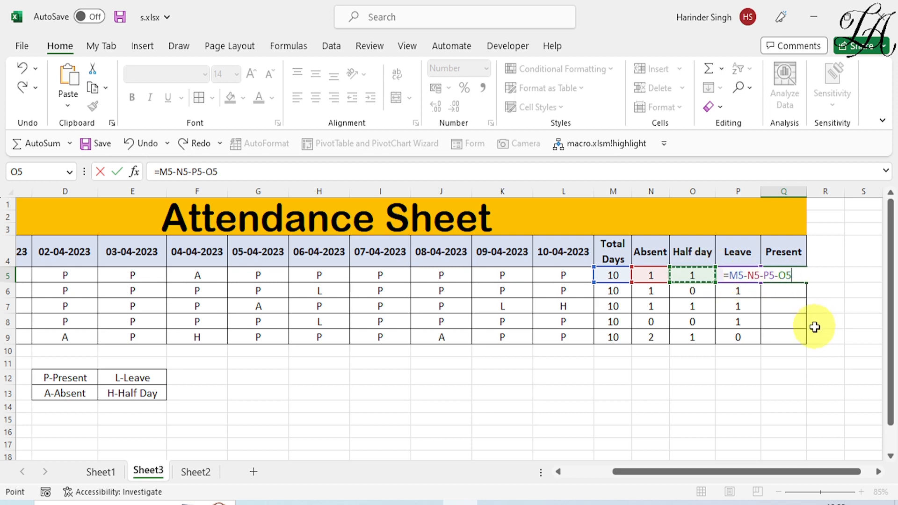
pyautogui.write('/2')
pyautogui.press('Return')
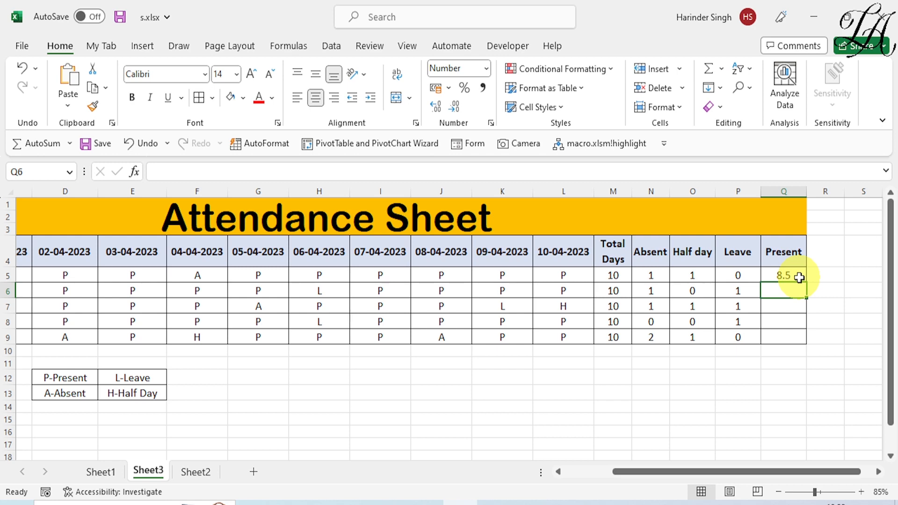
pyautogui.click(799, 278)
pyautogui.doubleClick(806, 283)
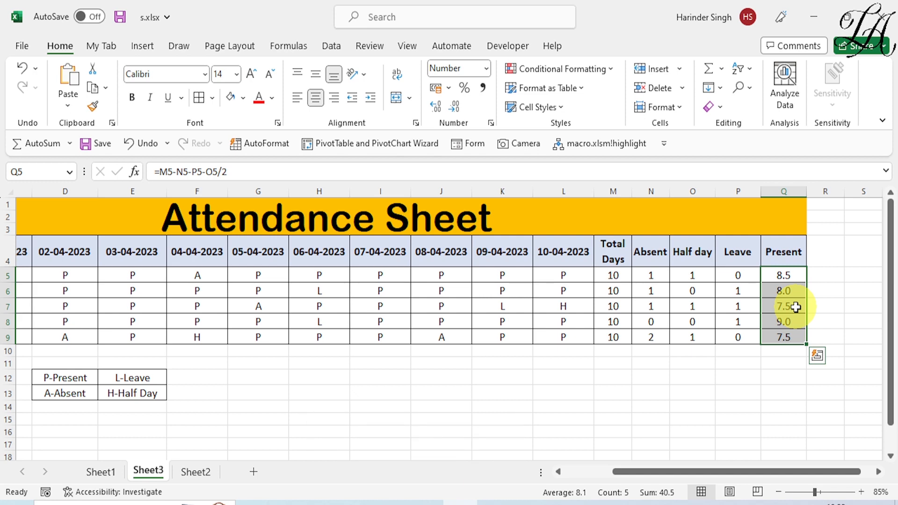
pyautogui.click(773, 368)
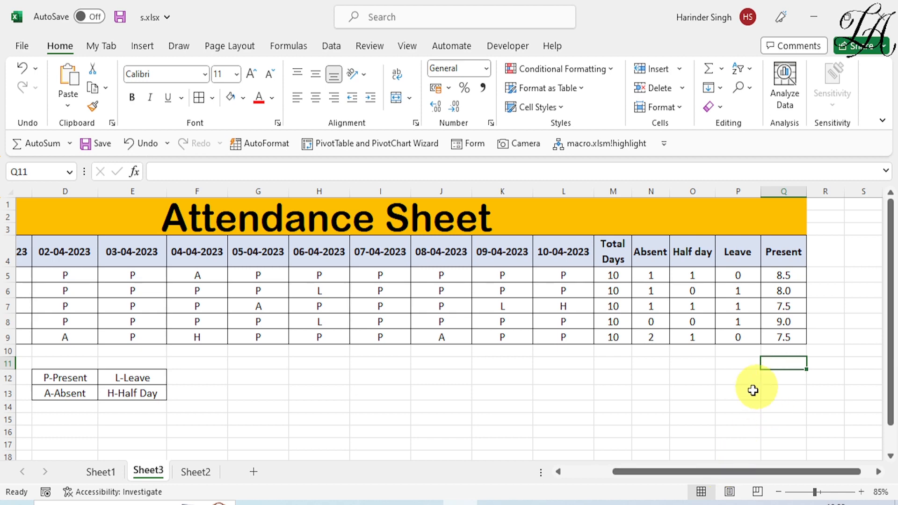
pyautogui.moveTo(669, 471); pyautogui.dragTo(616, 473)
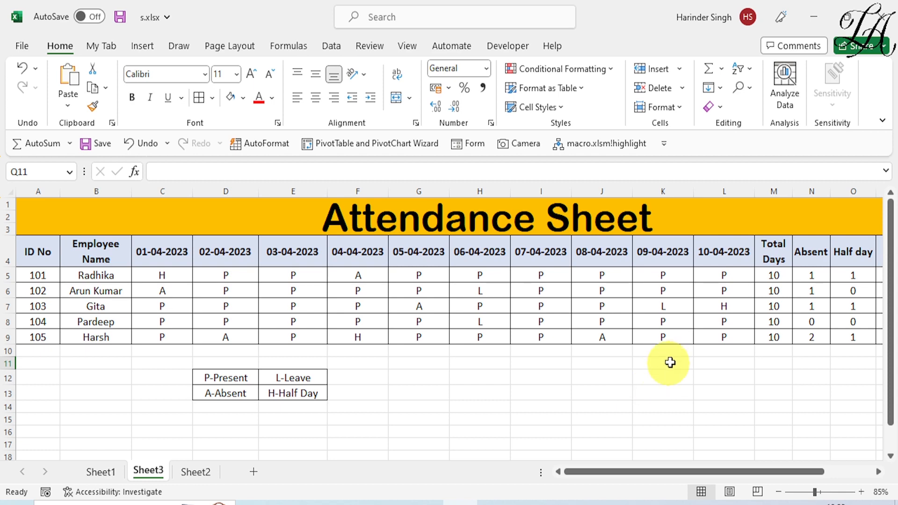
pyautogui.moveTo(678, 469); pyautogui.dragTo(715, 470)
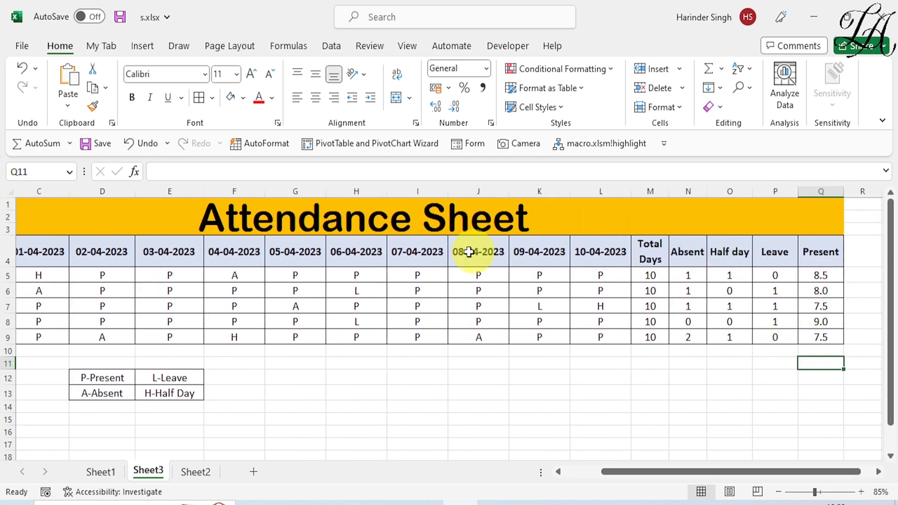
# - Change cell H5 from P to H, making the first employee's Half day 2 and Present 8.0
pyautogui.click(361, 276)
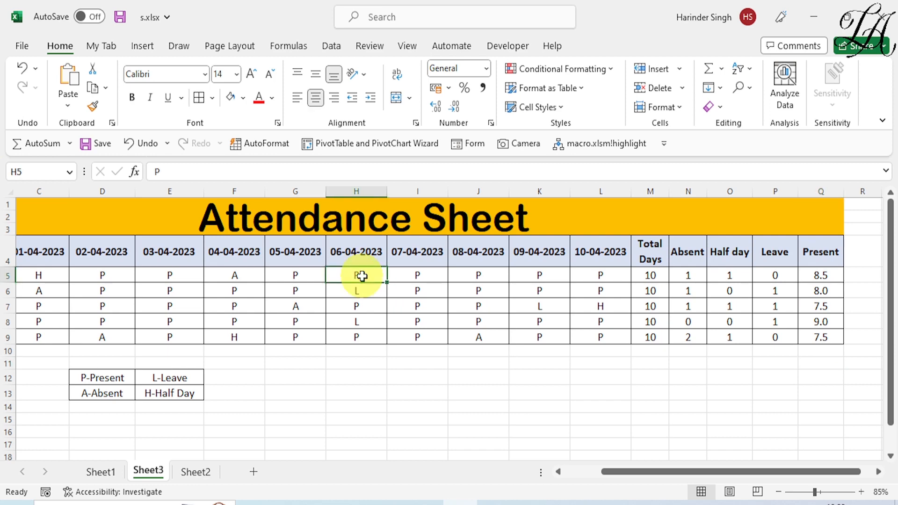
pyautogui.write('H')
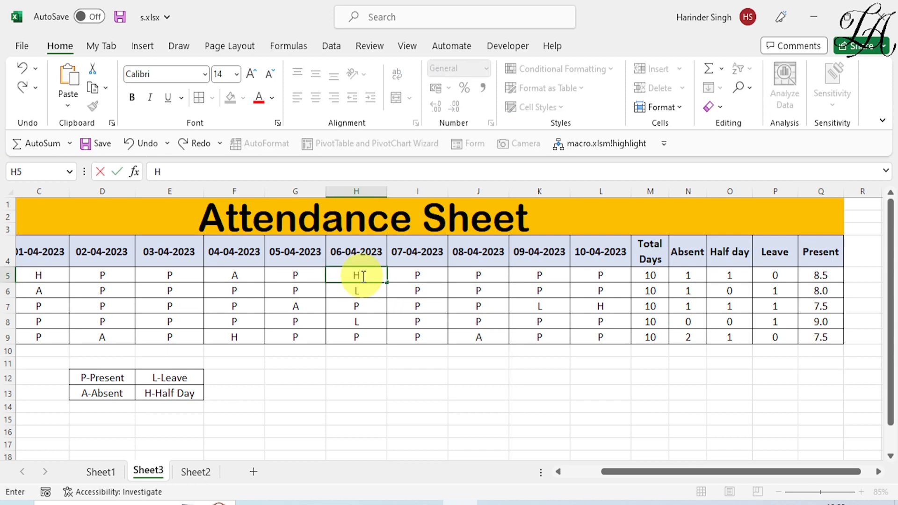
pyautogui.press('Return')
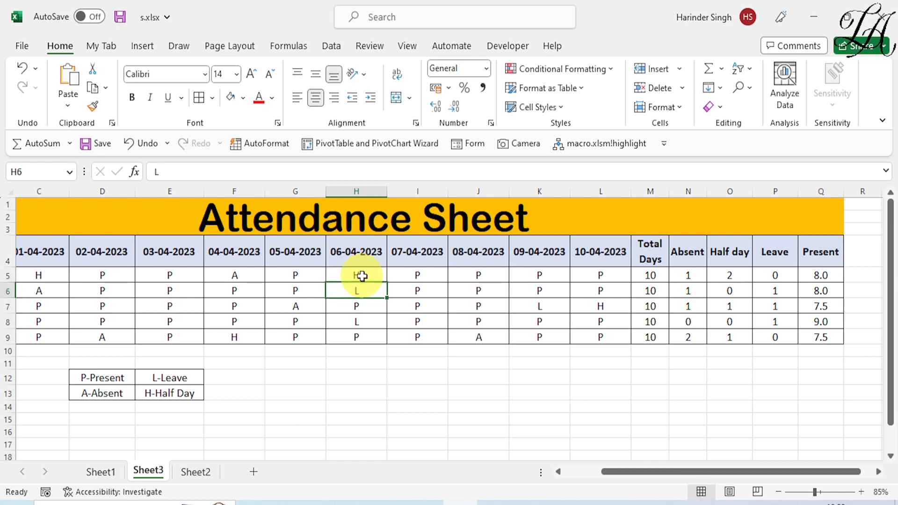